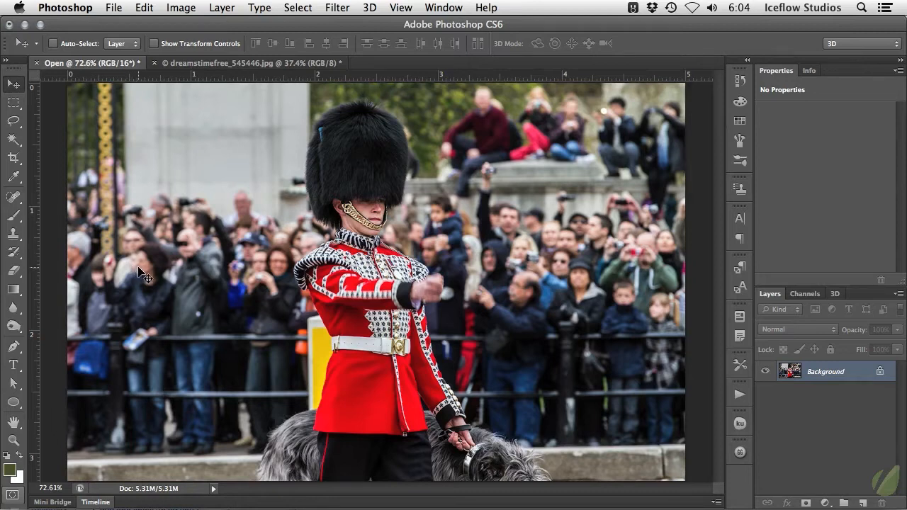
# - Open the Color Range selection for the guard photo and choose the preset Reds range
pyautogui.click(305, 9)
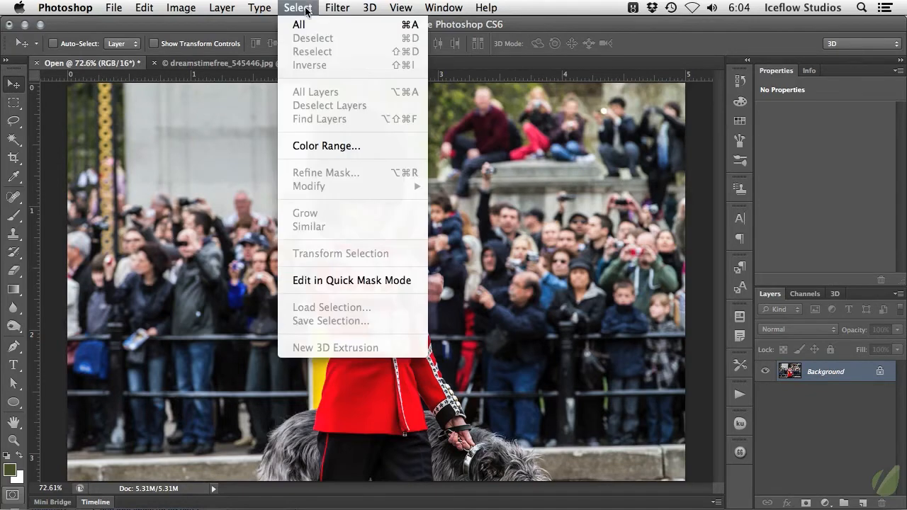
pyautogui.click(350, 146)
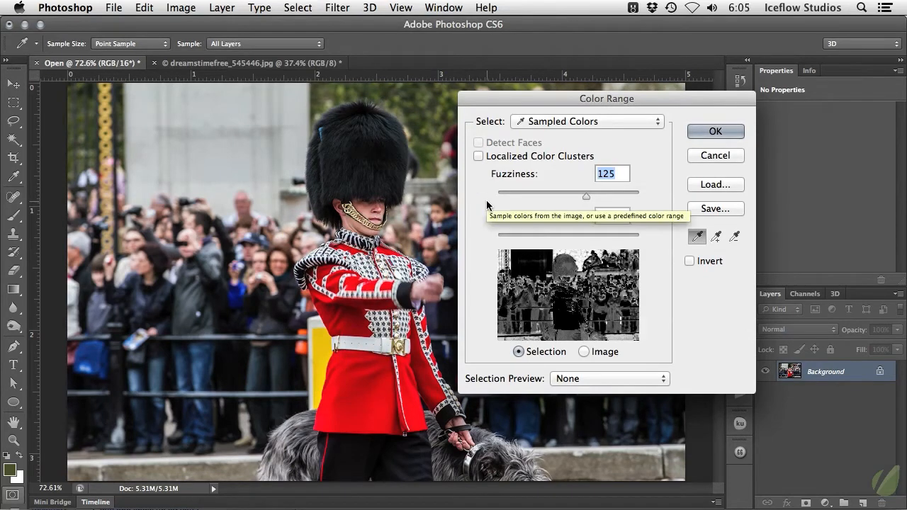
pyautogui.click(559, 122)
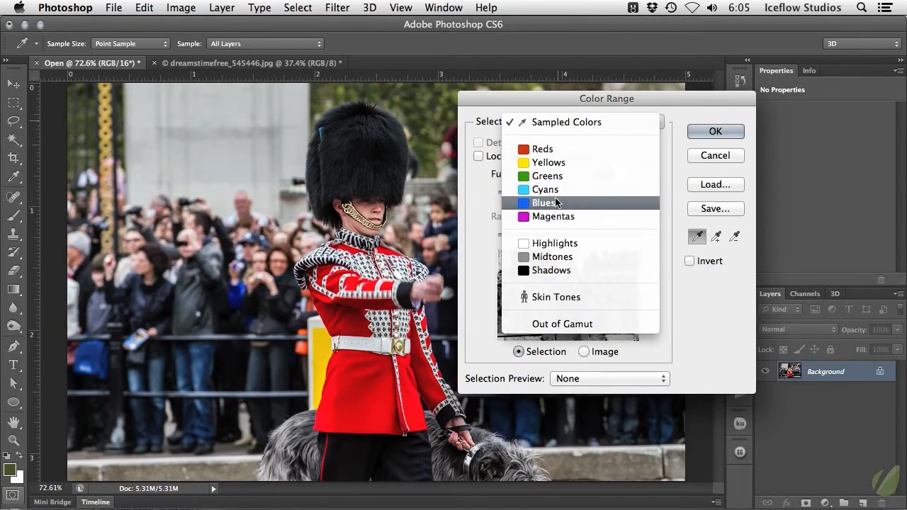
pyautogui.click(568, 150)
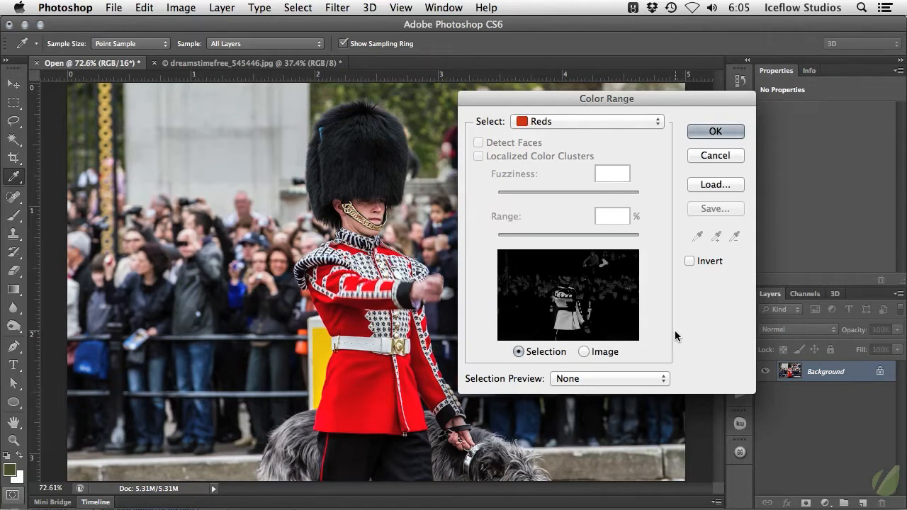
# - Change Color Range to Sampled Colors, sample the red of the guard's lower jacket and set the Fuzziness to 47
pyautogui.click(598, 121)
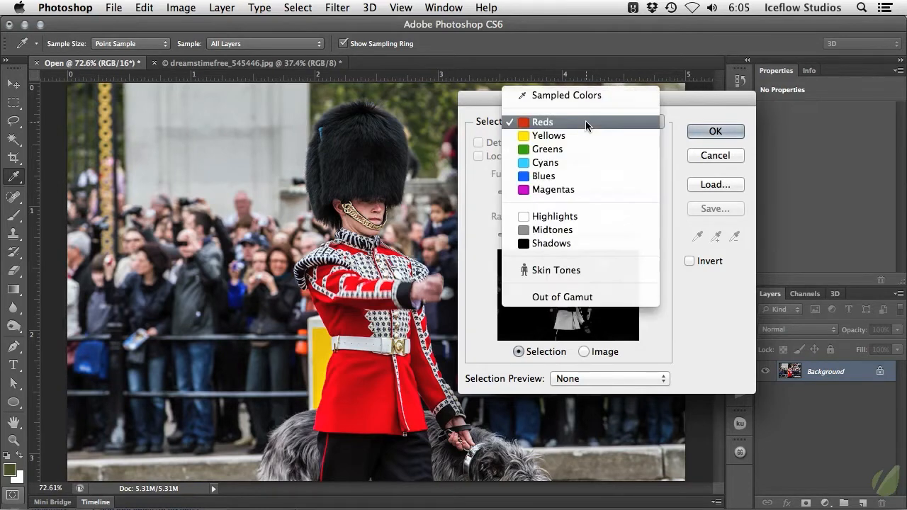
pyautogui.click(623, 95)
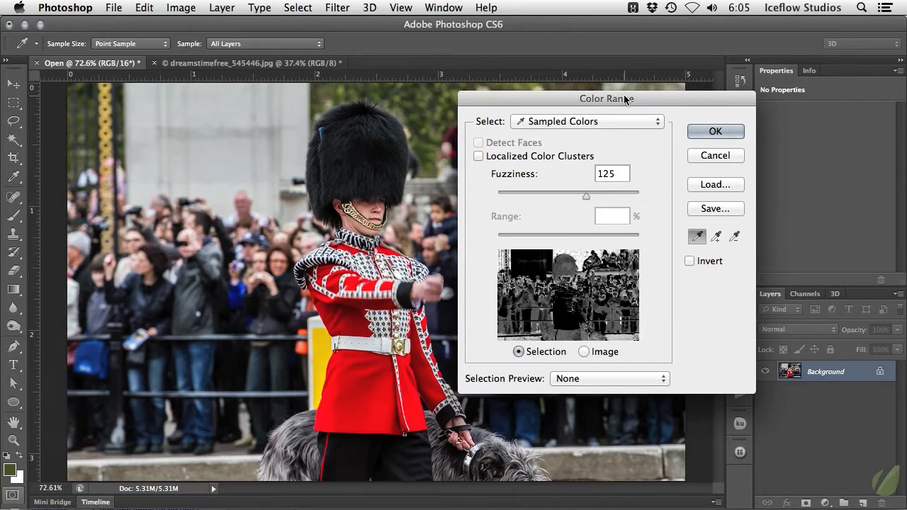
pyautogui.click(353, 379)
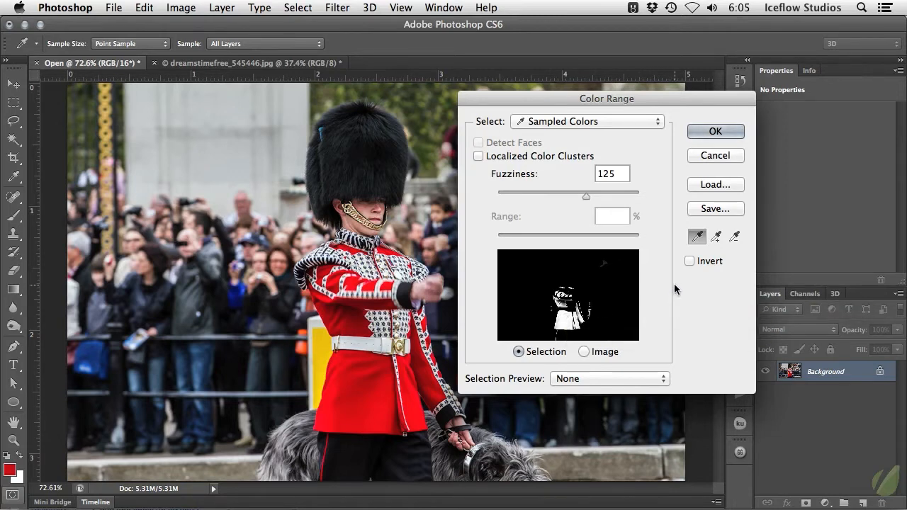
pyautogui.click(586, 197)
pyautogui.moveTo(586, 197); pyautogui.dragTo(619, 199)
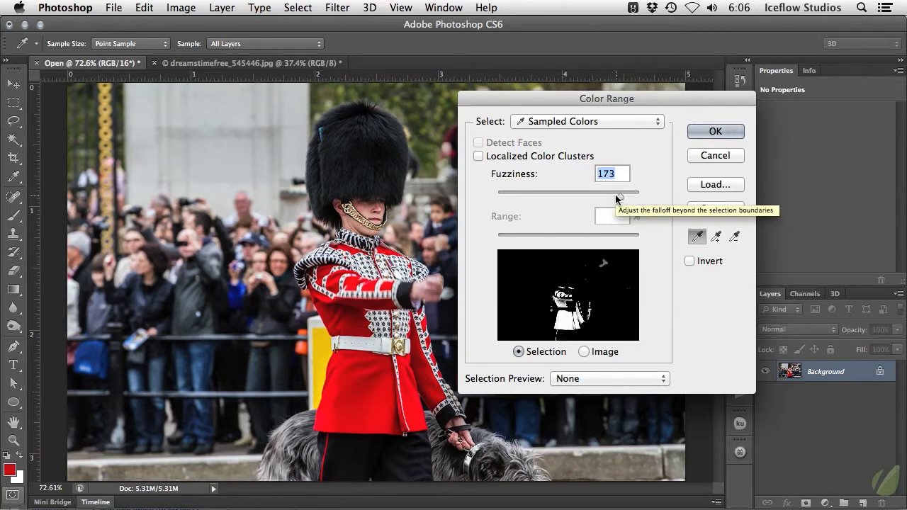
pyautogui.moveTo(620, 196); pyautogui.dragTo(530, 192)
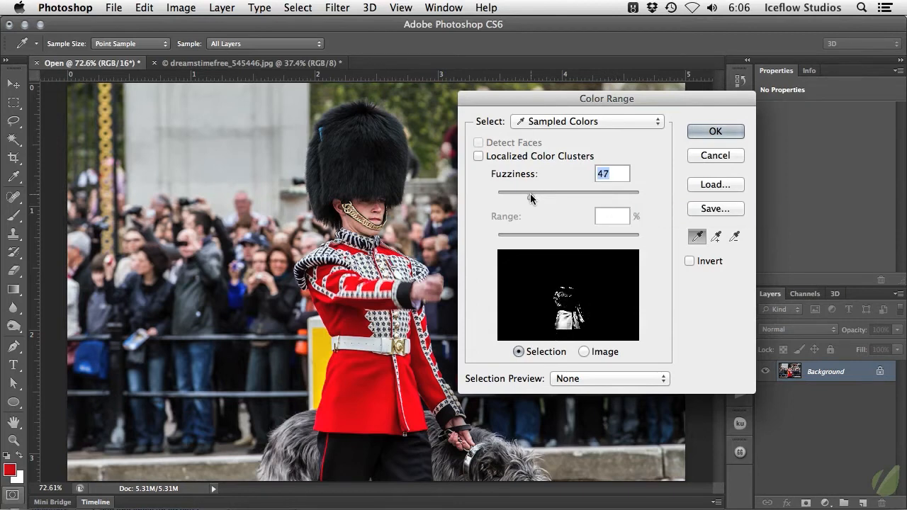
# - Add darker and brighter reds from the guard's jacket to the sampled colors and set the Fuzziness to 82
pyautogui.click(355, 320)
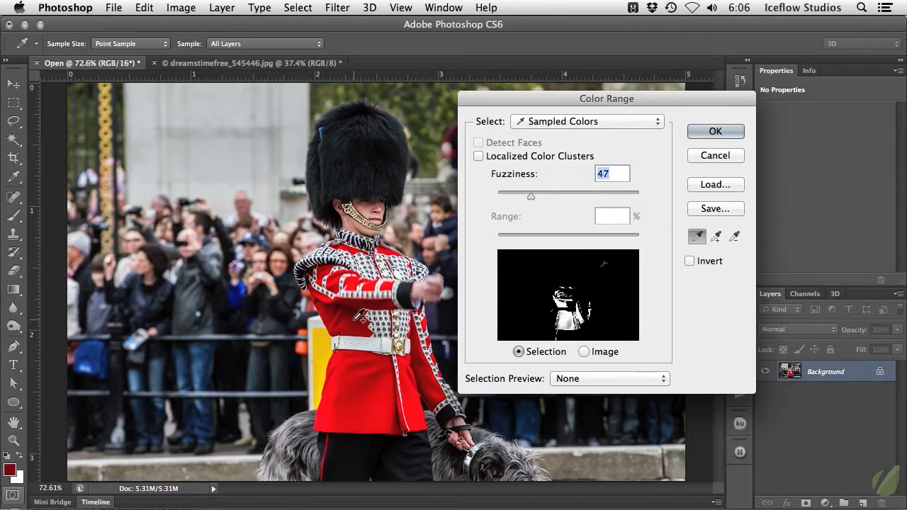
pyautogui.click(415, 401)
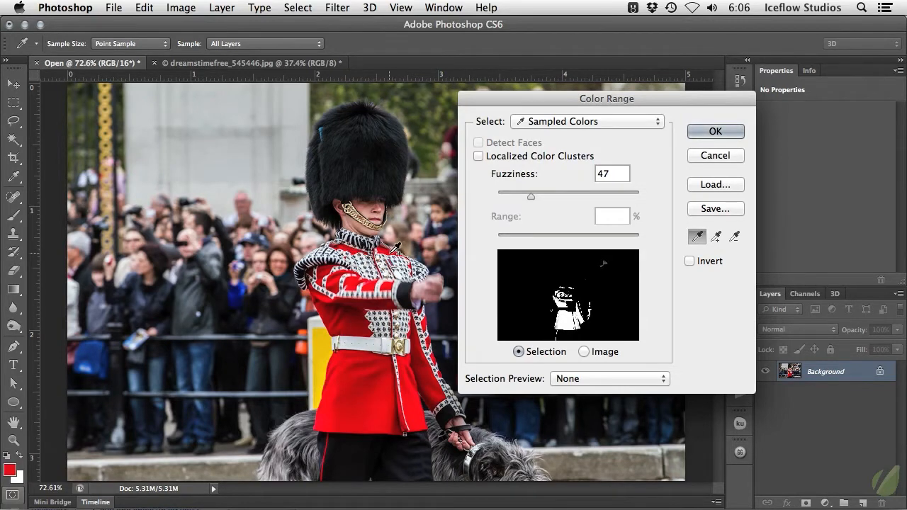
pyautogui.click(330, 309)
pyautogui.keyDown('shift'); pyautogui.click(325, 298); pyautogui.keyUp('shift')
pyautogui.moveTo(527, 193); pyautogui.dragTo(555, 193)
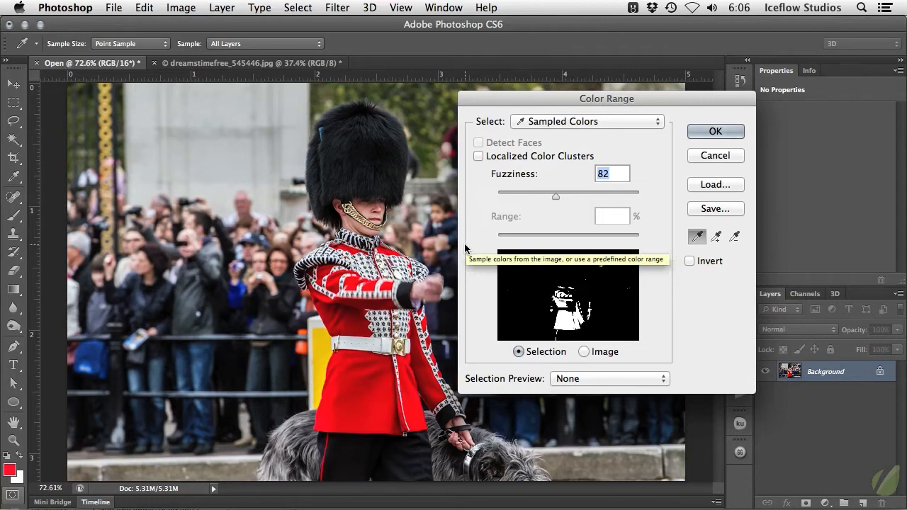
pyautogui.press('alt')
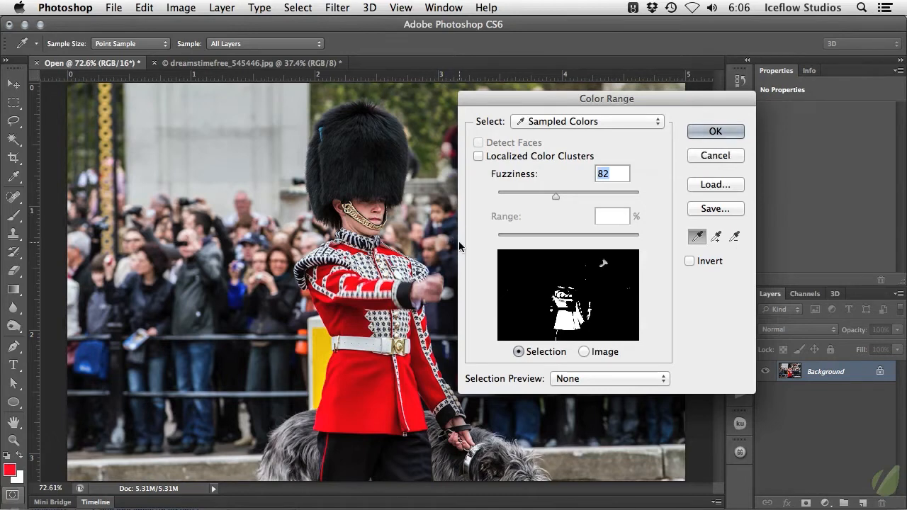
# - Enable Localized Color Clusters, add more jacket reds, and apply the selection with Fuzziness 117 and Range 18%
pyautogui.click(479, 156)
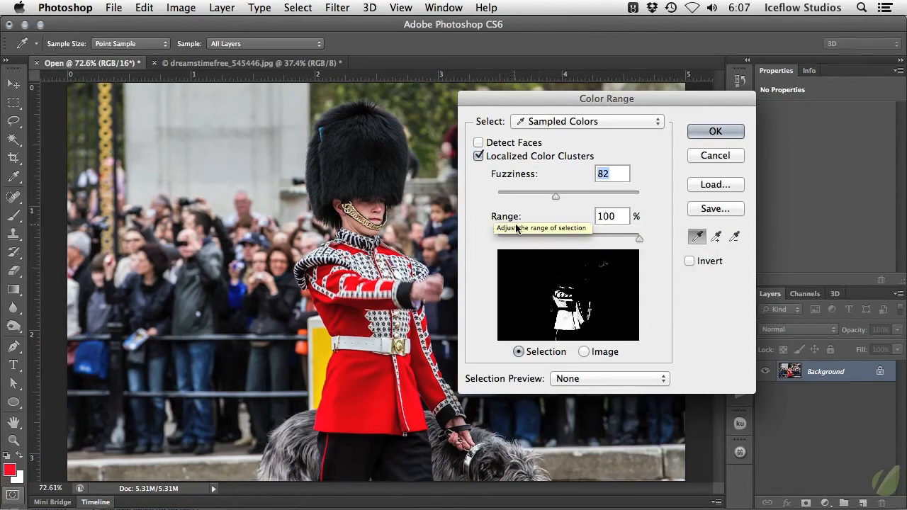
pyautogui.moveTo(638, 238); pyautogui.dragTo(534, 242)
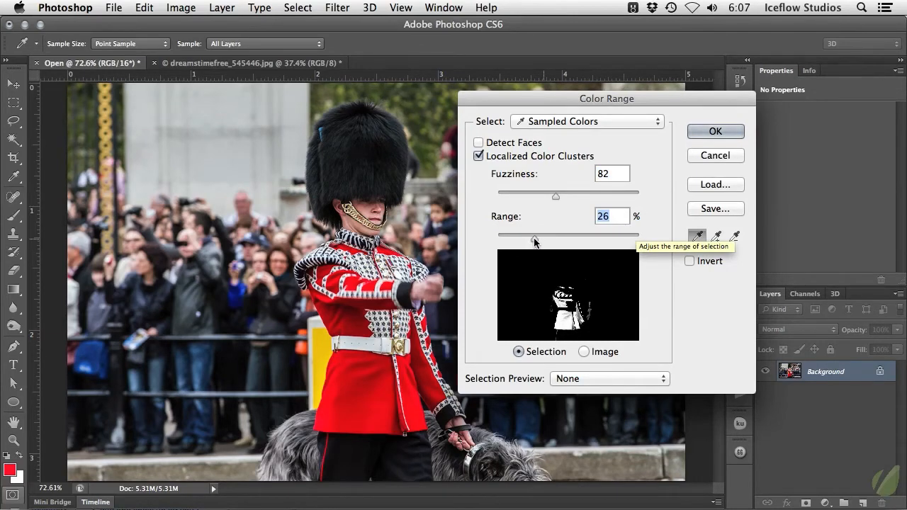
pyautogui.keyDown('shift'); pyautogui.click(434, 386); pyautogui.keyUp('shift')
pyautogui.keyDown('shift'); pyautogui.click(405, 374); pyautogui.keyUp('shift')
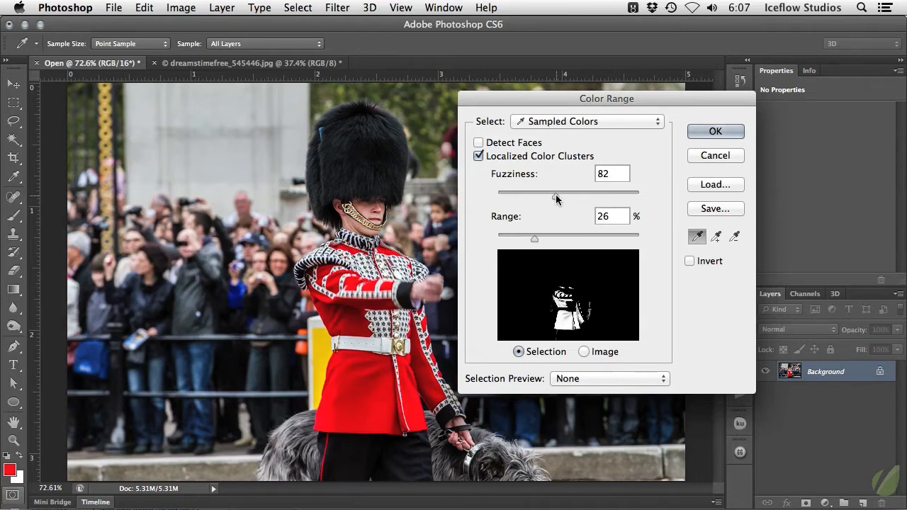
pyautogui.moveTo(555, 195); pyautogui.dragTo(579, 194)
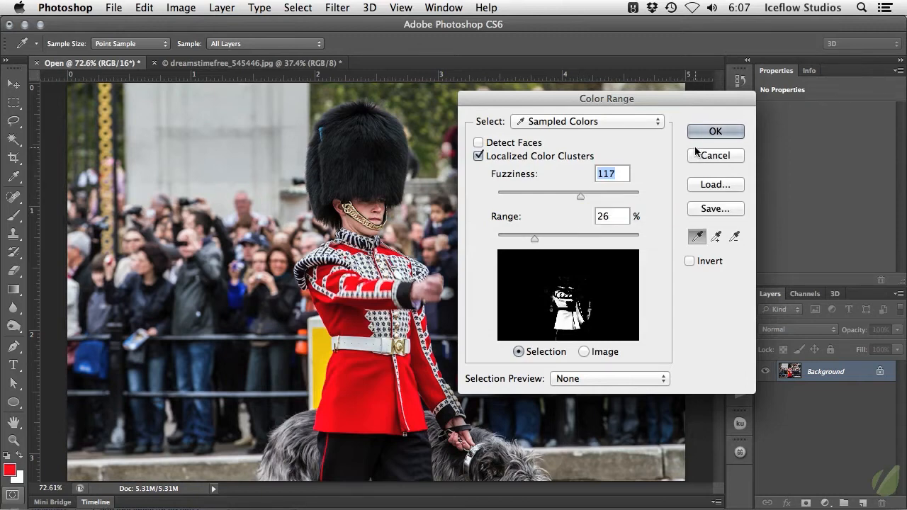
pyautogui.moveTo(535, 238); pyautogui.dragTo(522, 240)
pyautogui.click(717, 133)
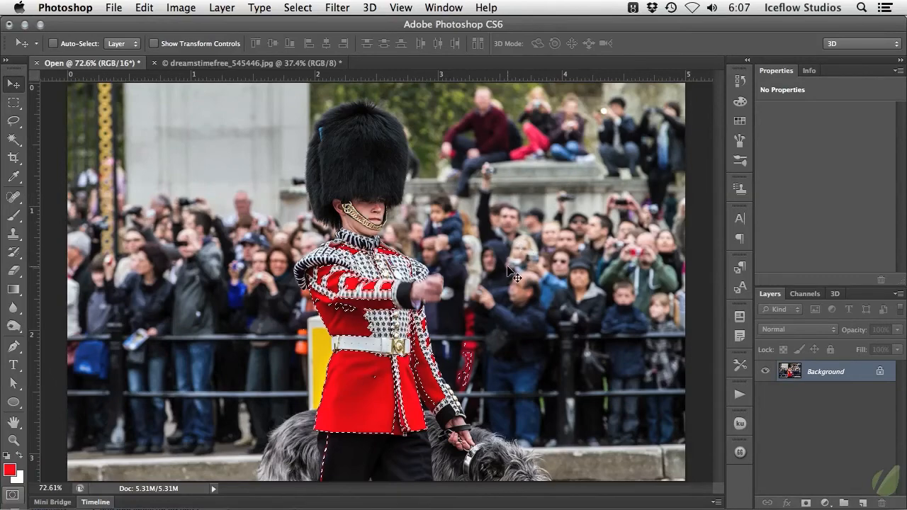
# - Use the Lasso tool to subtract the red patch in the crowd from the selection and add missed spots inside the jacket
pyautogui.press('l')
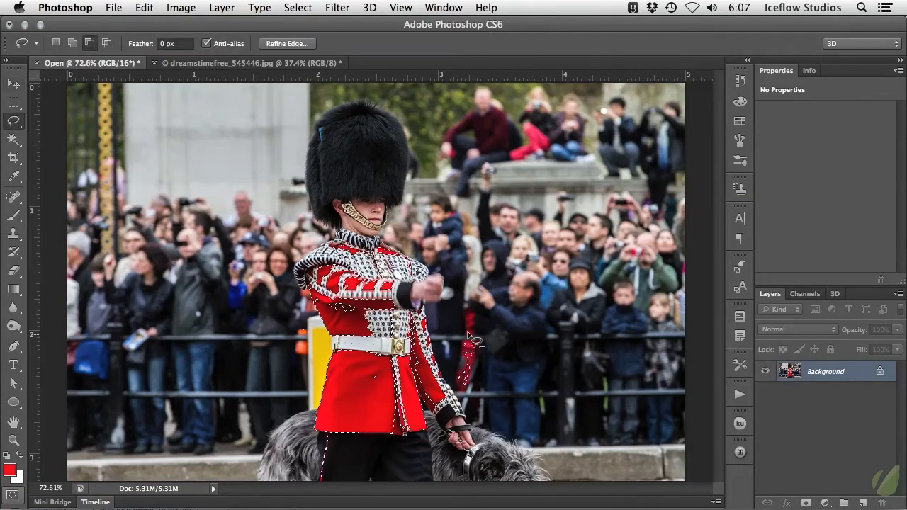
pyautogui.moveTo(467, 331)
pyautogui.mouseDown()
pyautogui.moveTo(455, 357)
pyautogui.moveTo(456, 379)
pyautogui.moveTo(471, 392)
pyautogui.moveTo(488, 342)
pyautogui.moveTo(465, 338)
pyautogui.mouseUp()
pyautogui.moveTo(304, 319)
pyautogui.mouseDown()
pyautogui.moveTo(287, 359)
pyautogui.moveTo(310, 359)
pyautogui.moveTo(305, 320)
pyautogui.mouseUp()
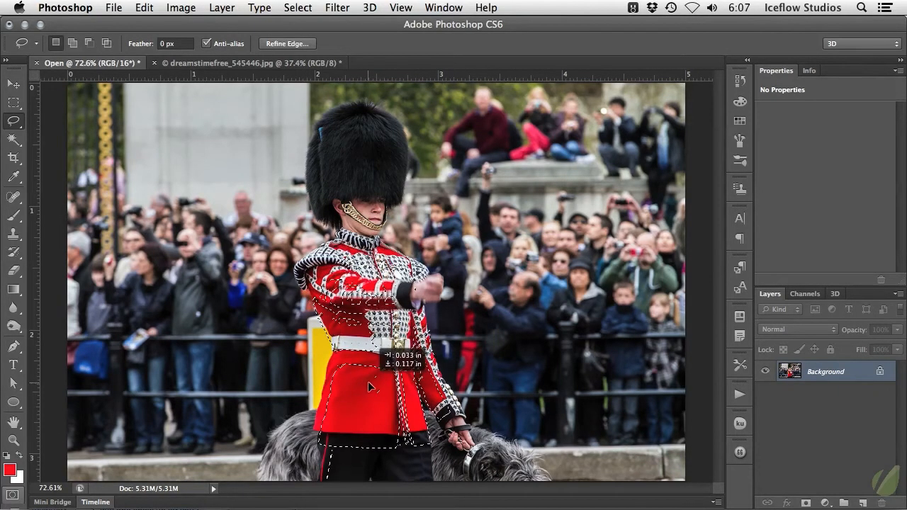
pyautogui.press('shift')
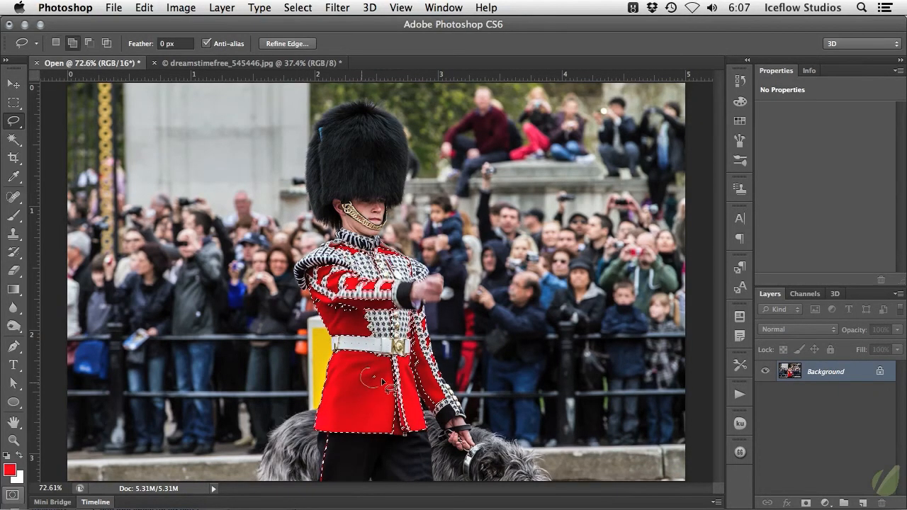
pyautogui.press('shift')
pyautogui.moveTo(363, 311)
pyautogui.mouseDown()
pyautogui.moveTo(338, 315)
pyautogui.moveTo(345, 330)
pyautogui.moveTo(349, 306)
pyautogui.mouseUp()
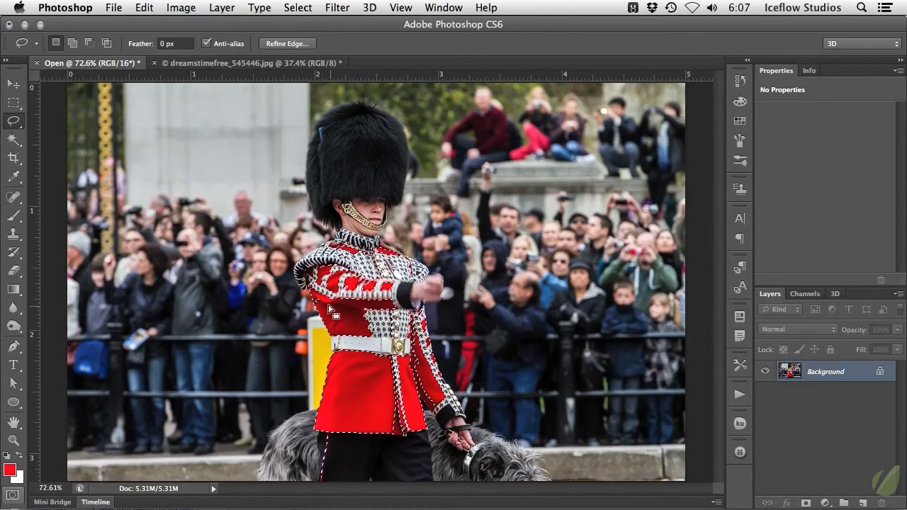
pyautogui.press('shift')
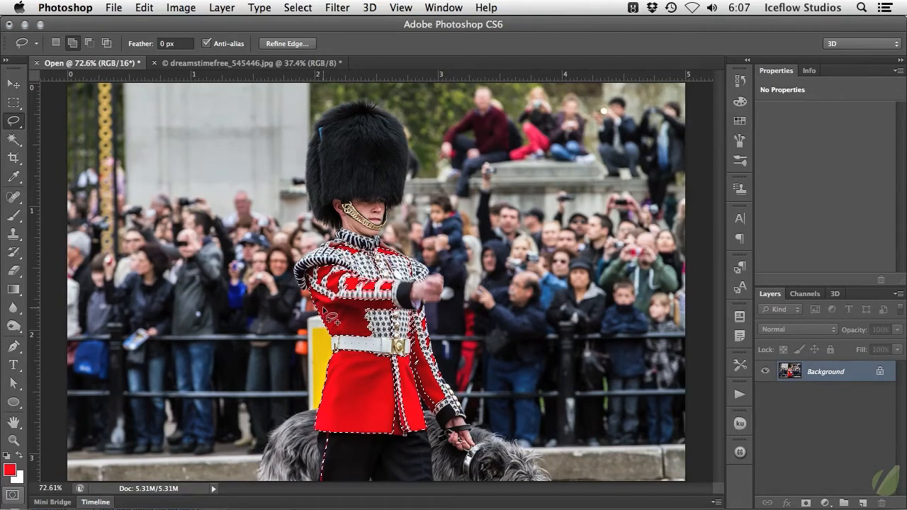
# - Invert the selection and add a Black & White adjustment layer masked to everything except the red jacket
pyautogui.click(297, 8)
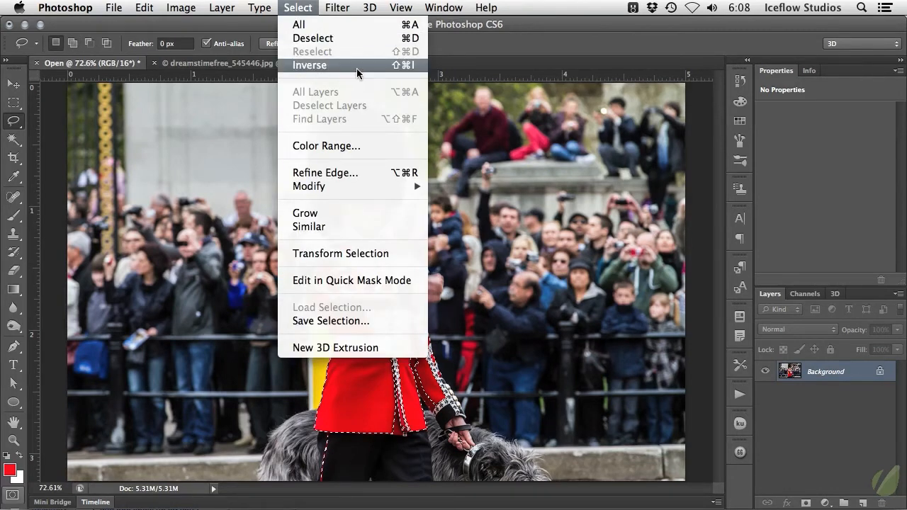
pyautogui.click(413, 65)
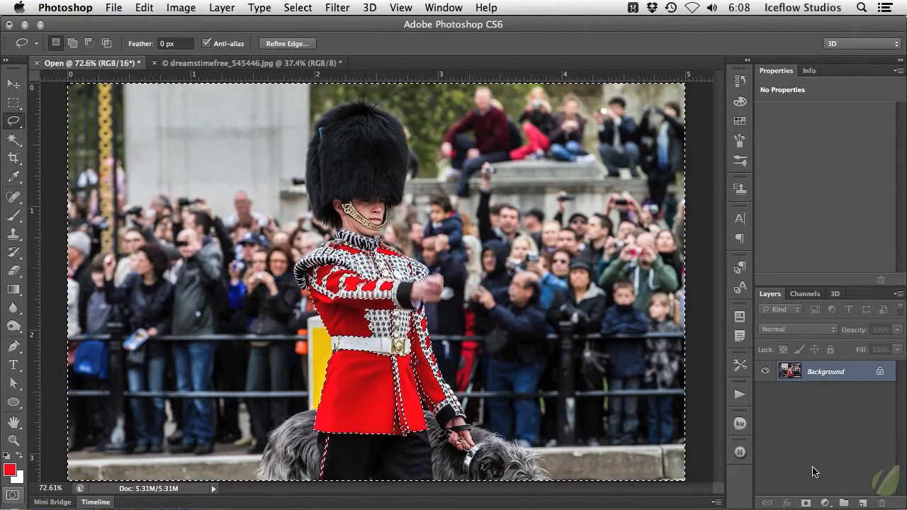
pyautogui.click(823, 502)
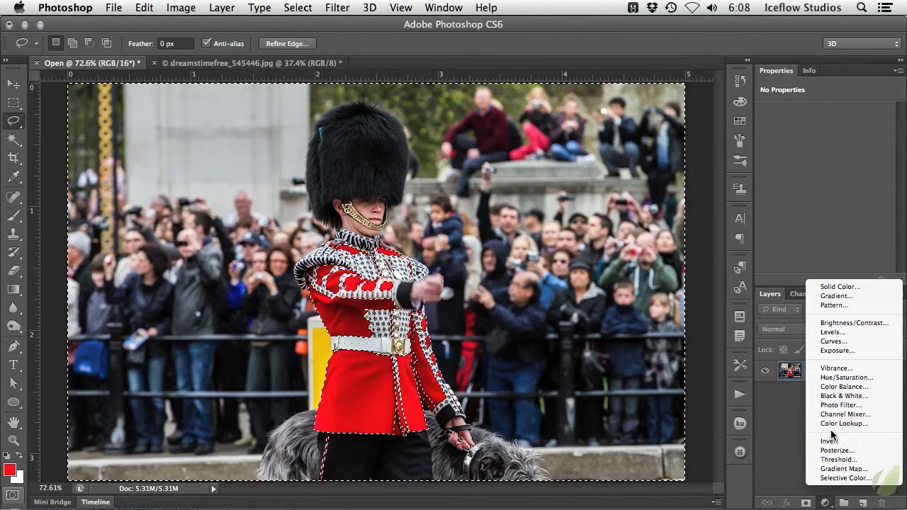
pyautogui.click(881, 399)
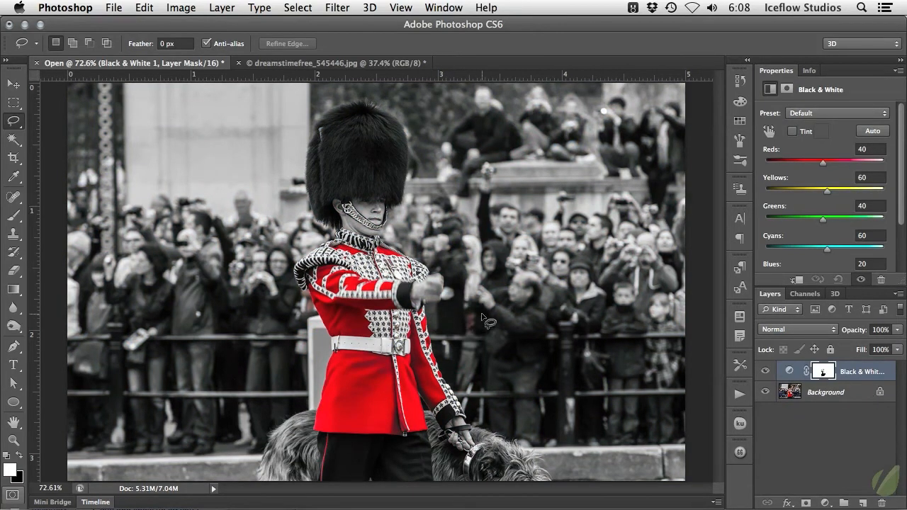
pyautogui.press('b')
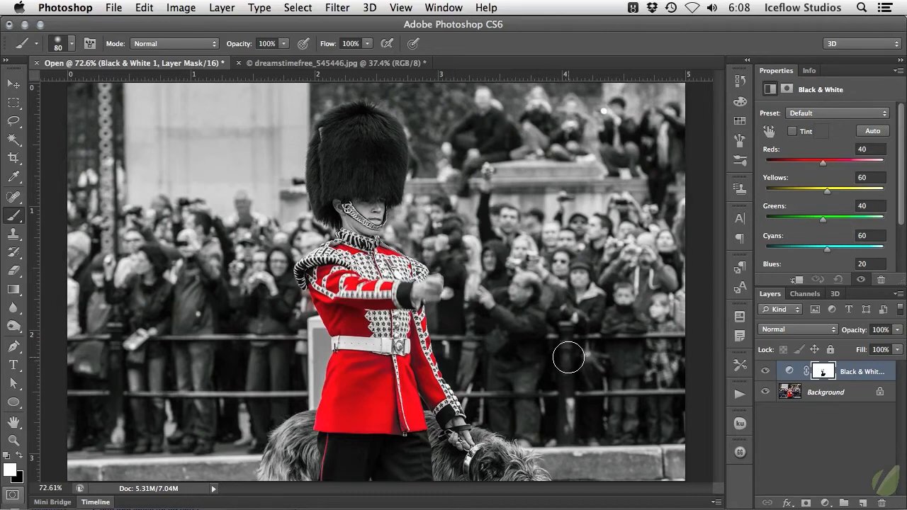
pyautogui.press('v')
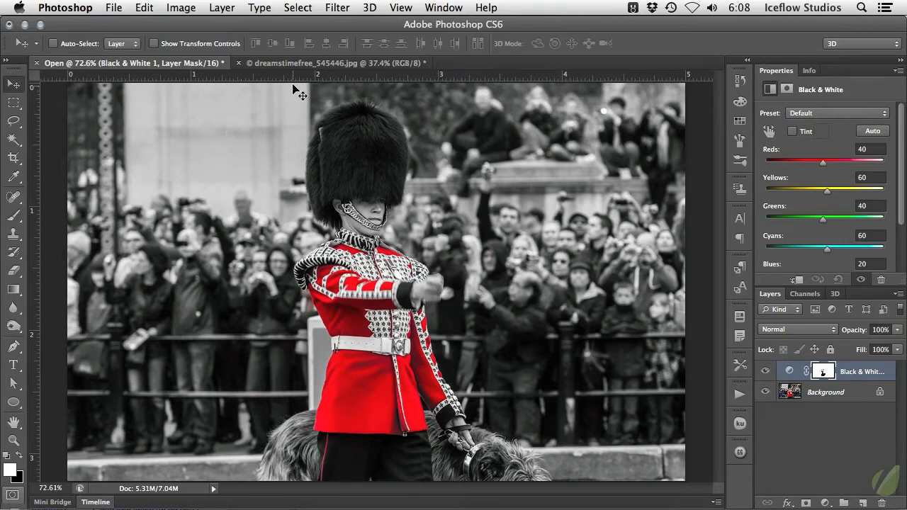
# - Switch to the dreamstimefree_545446.jpg portrait and open Color Range with the Skin Tones preset, setting the Fuzziness to 29
pyautogui.click(293, 63)
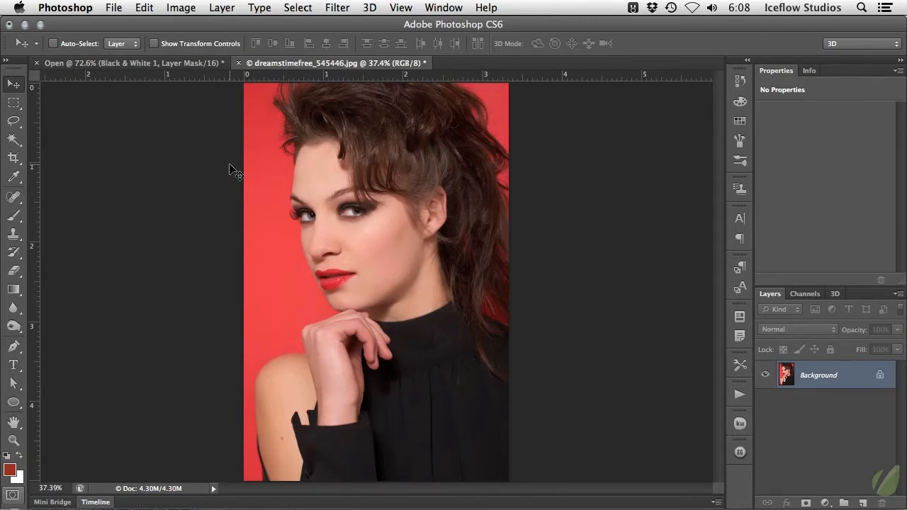
pyautogui.click(299, 7)
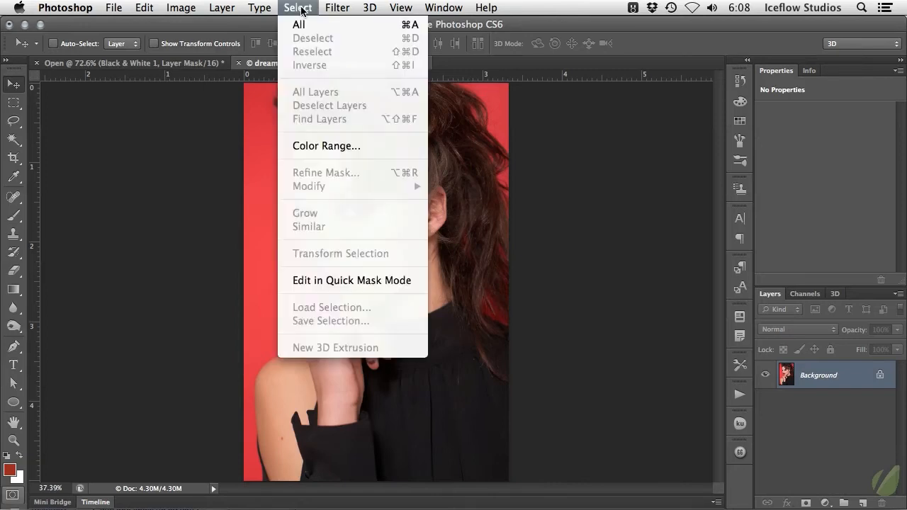
pyautogui.click(313, 145)
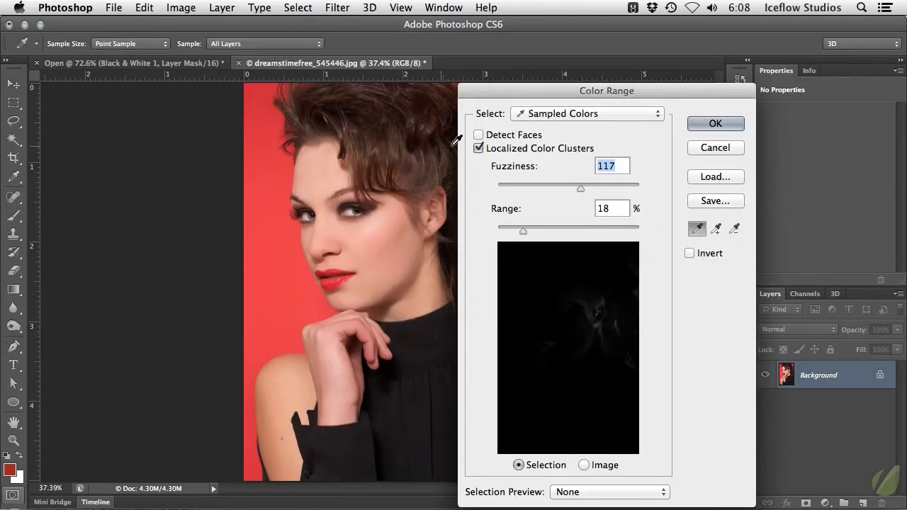
pyautogui.click(544, 115)
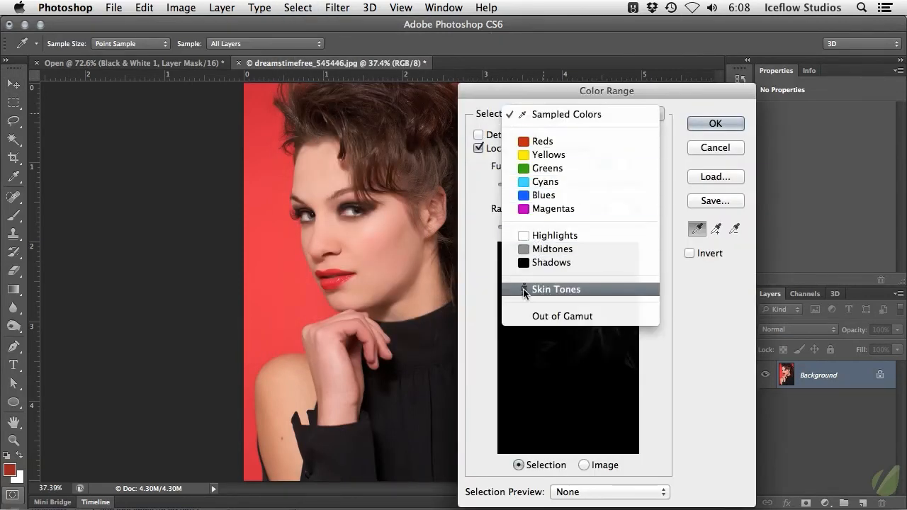
pyautogui.click(579, 290)
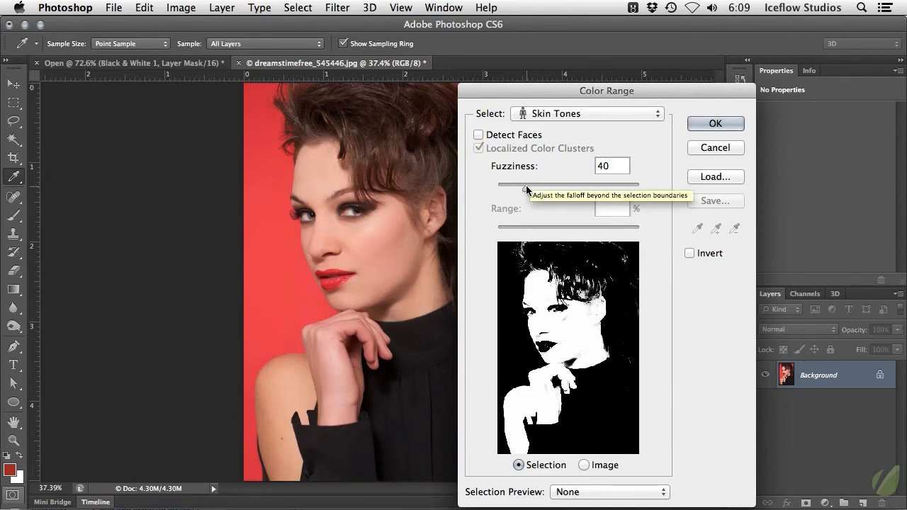
pyautogui.moveTo(526, 189)
pyautogui.mouseDown()
pyautogui.moveTo(542, 188)
pyautogui.moveTo(518, 188)
pyautogui.mouseUp()
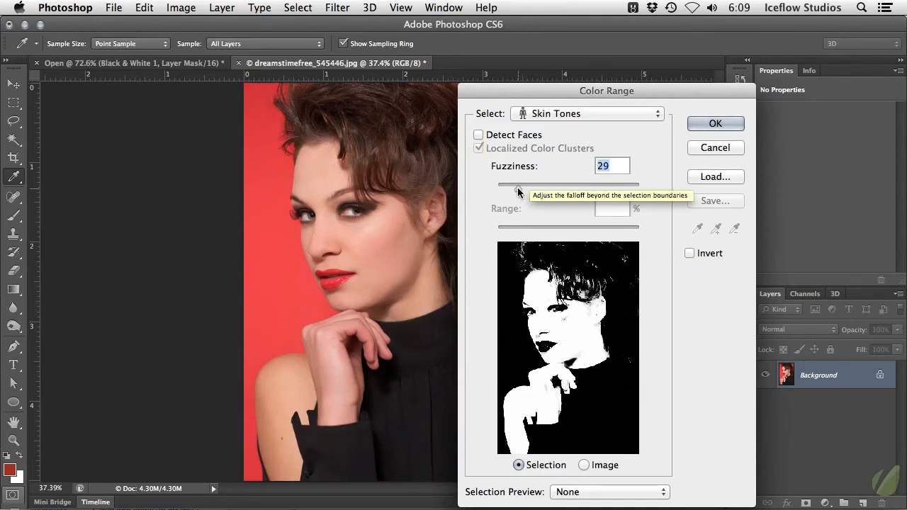
# - Compare the skin-tone mask with Detect Faces enabled and disabled, leaving the option off and moving the dialog higher
pyautogui.click(517, 139)
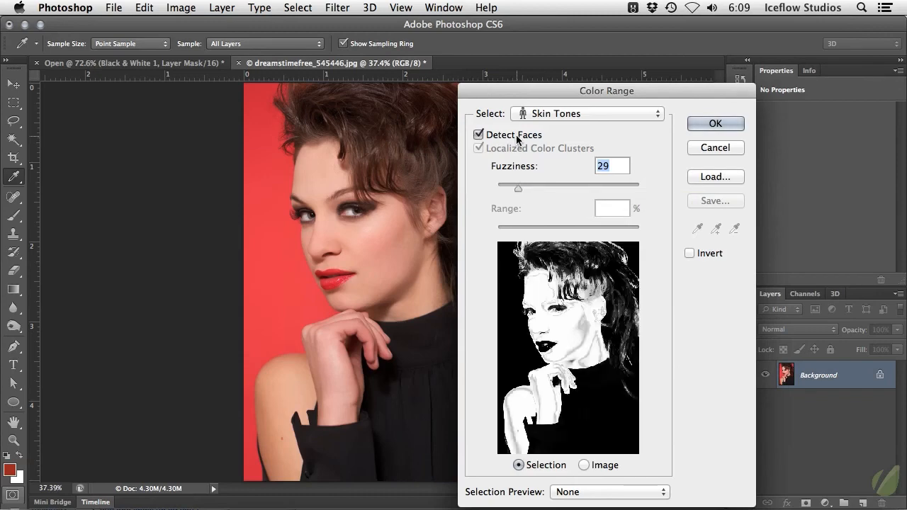
pyautogui.click(516, 139)
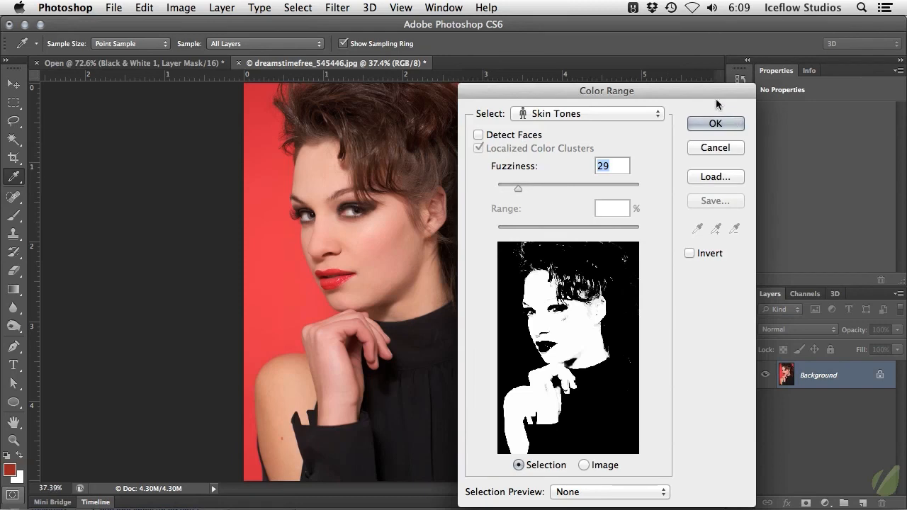
pyautogui.moveTo(717, 98); pyautogui.dragTo(714, 75)
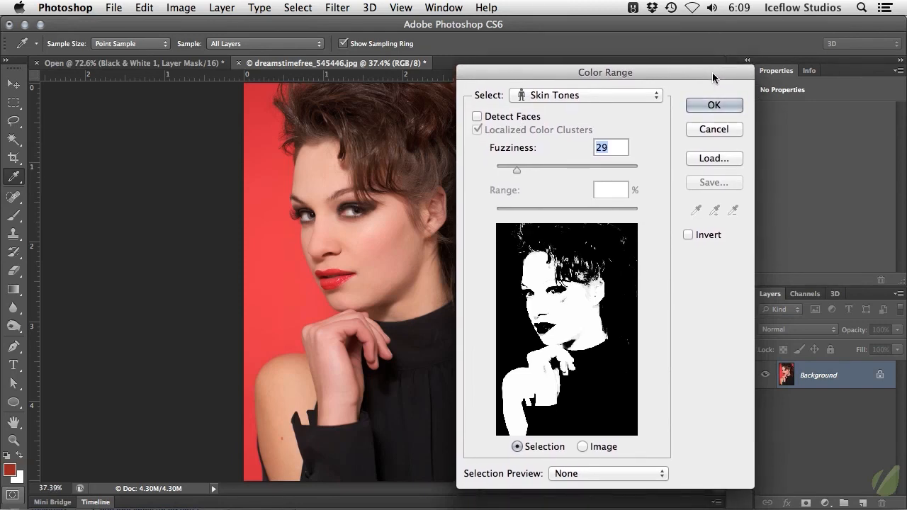